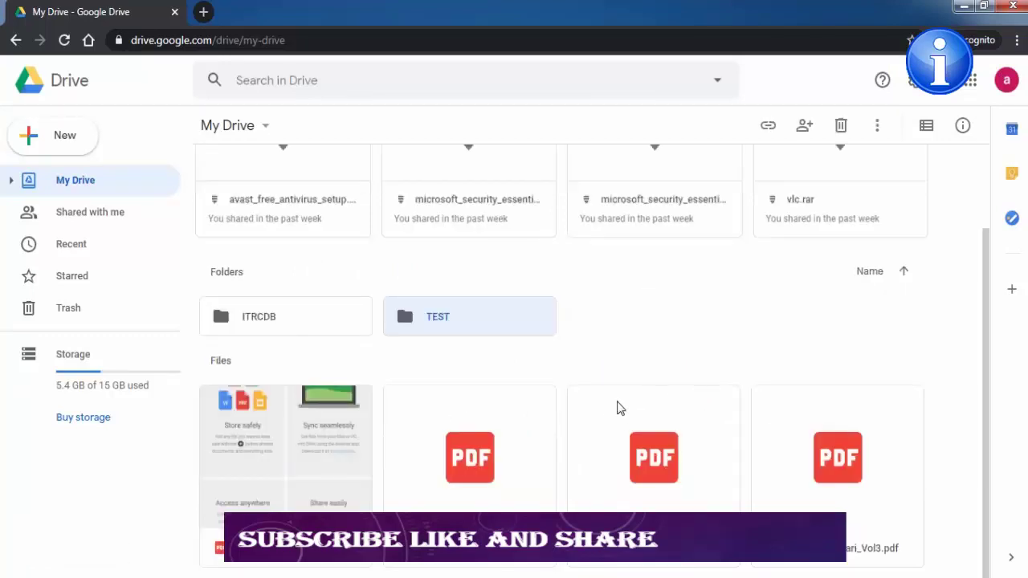
Upload the Chrysanthemum, Desert and Hydrangeas sample pictures to My Drive, letting the uploads continue
click(472, 321)
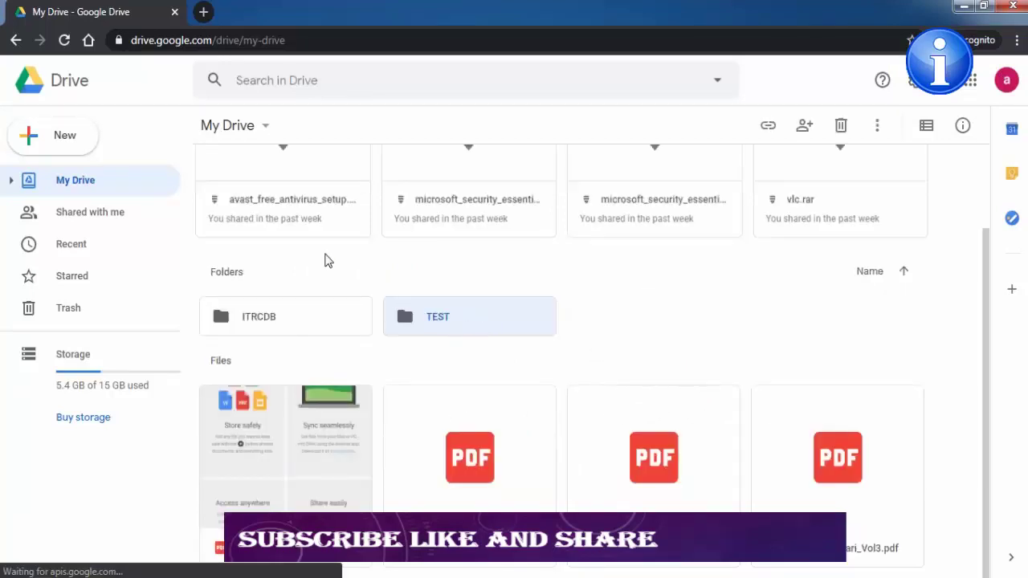
scroll(643, 362, up, 2)
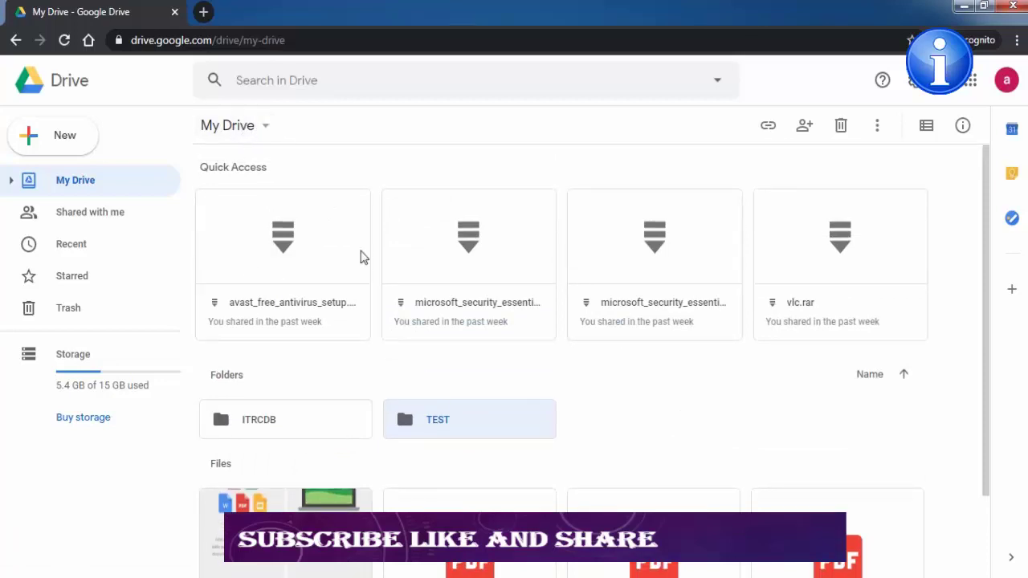
click(265, 129)
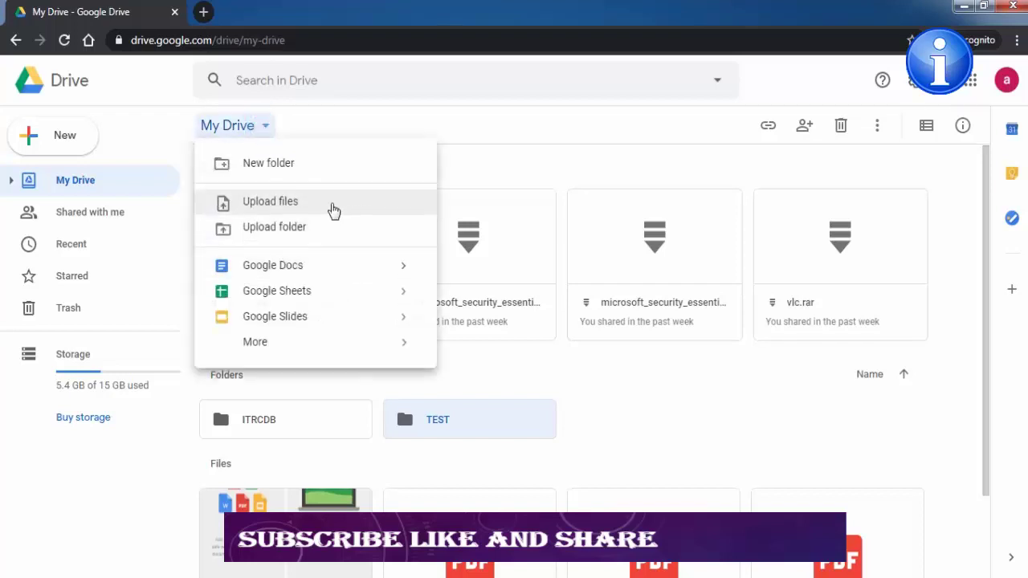
click(285, 206)
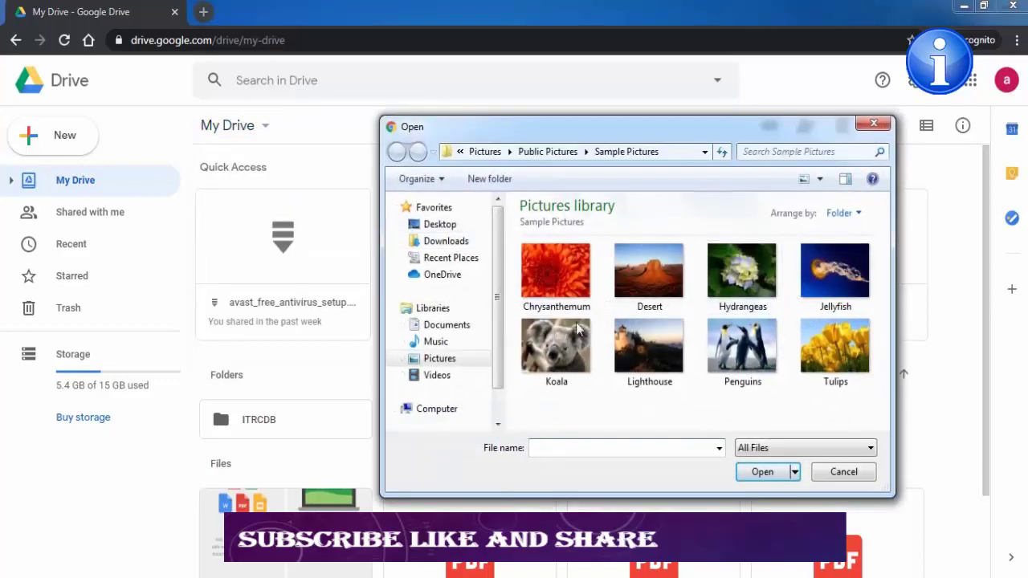
click(577, 288)
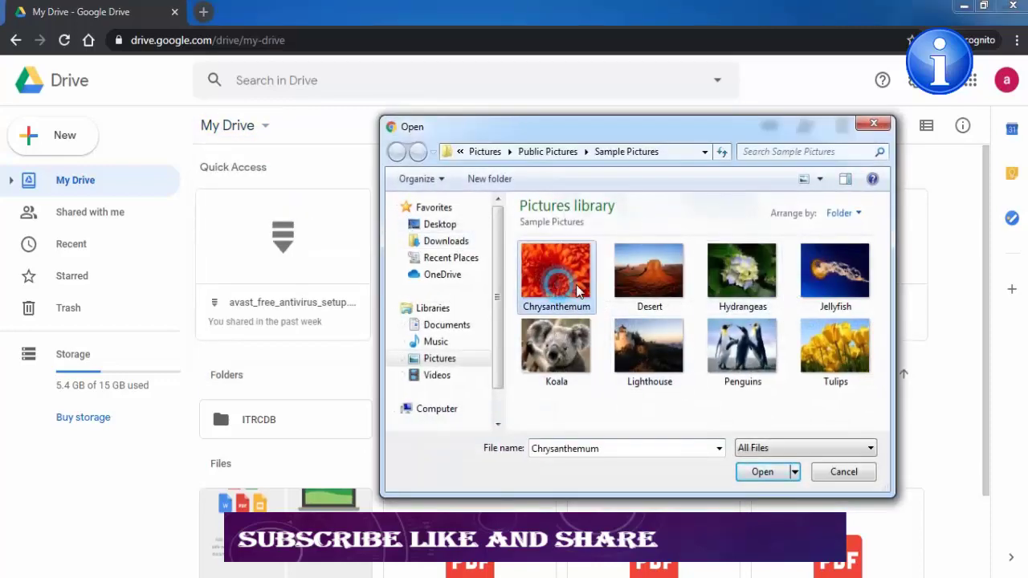
ctrl+click(649, 277)
ctrl+click(742, 277)
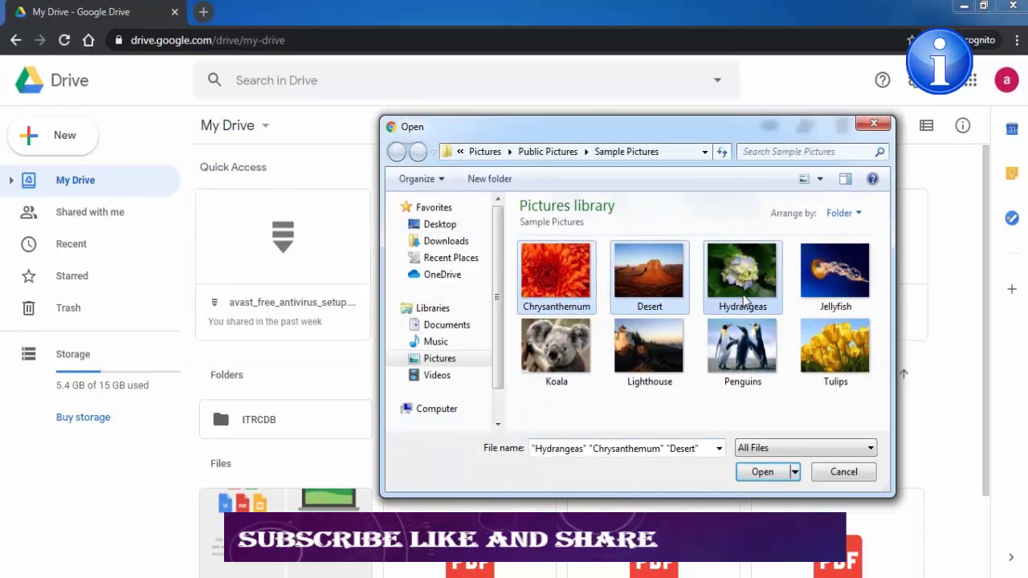
click(762, 473)
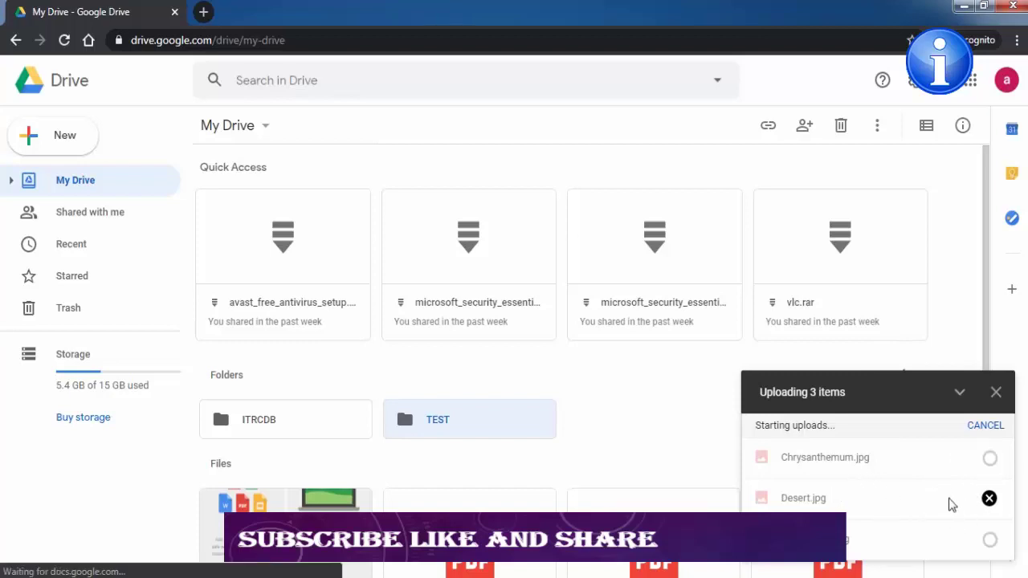
click(996, 393)
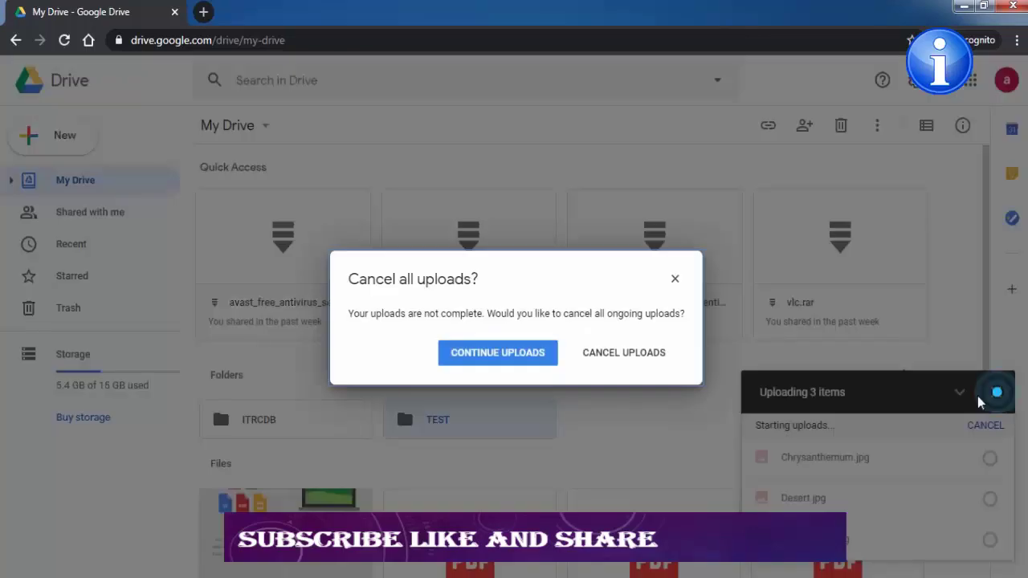
click(673, 281)
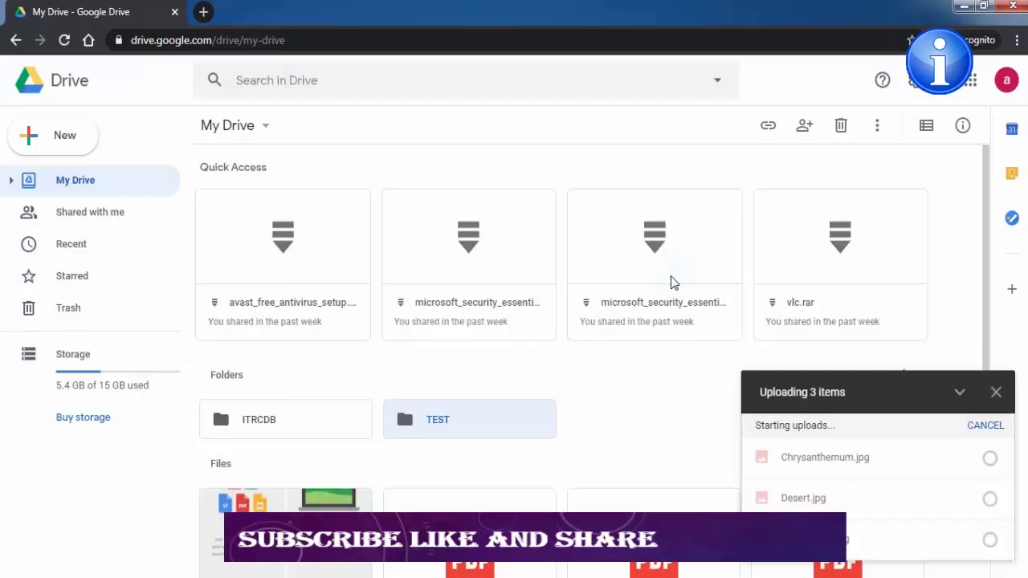
Open the TEST folder, preview the uploaded Chrysanthemum.jpg, and return to My Drive
double_click(463, 417)
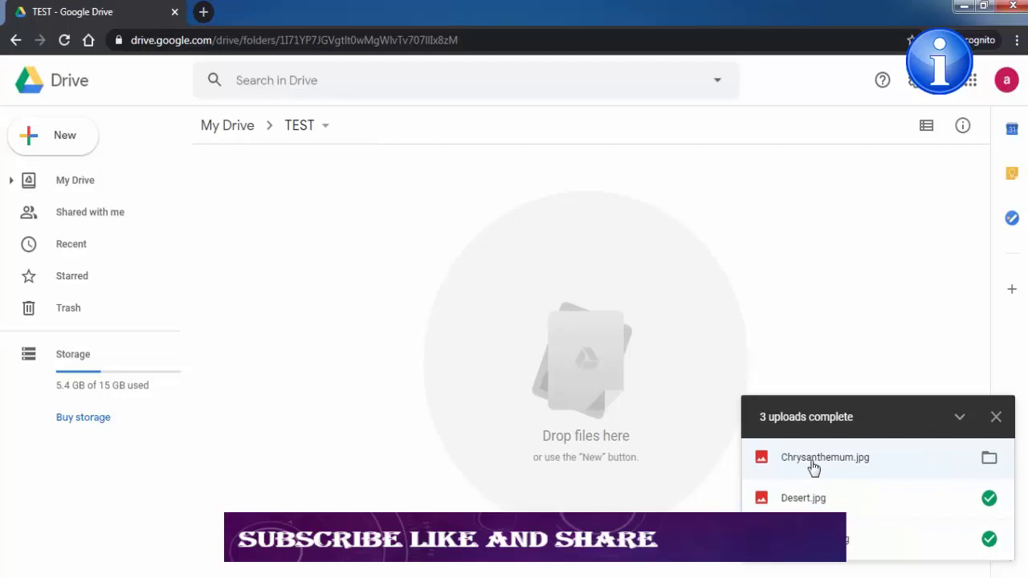
click(814, 459)
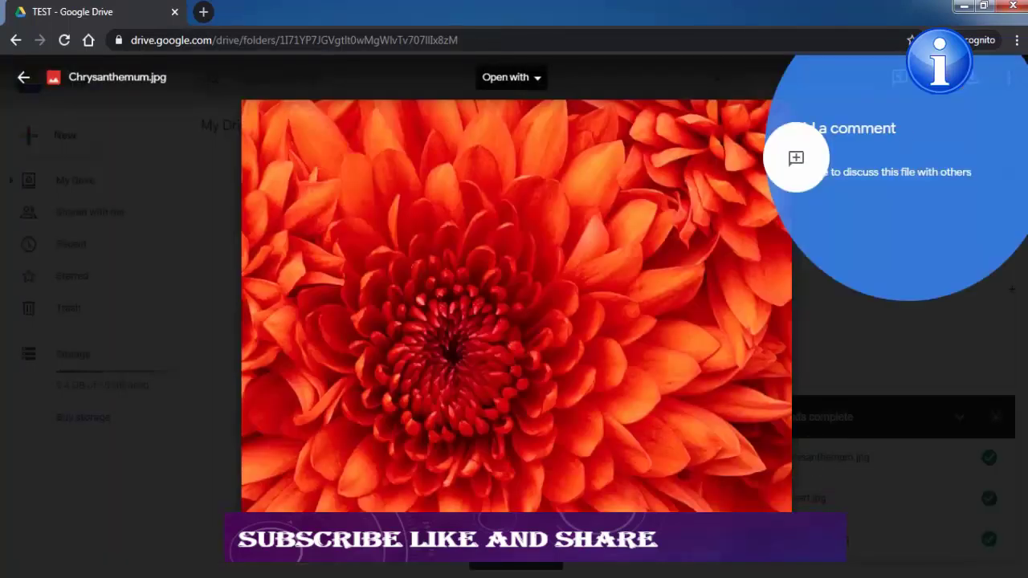
click(970, 241)
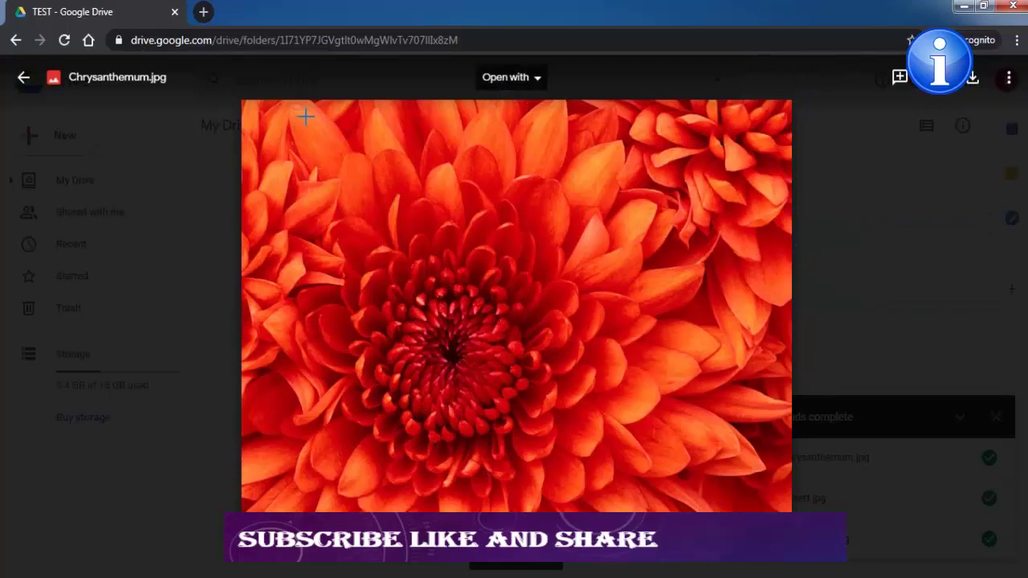
click(24, 77)
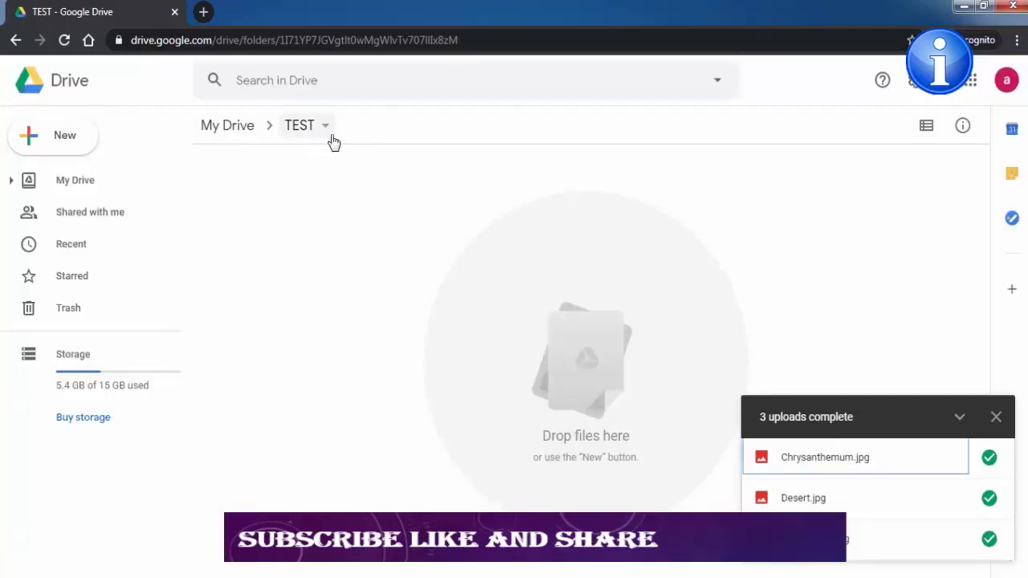
click(269, 132)
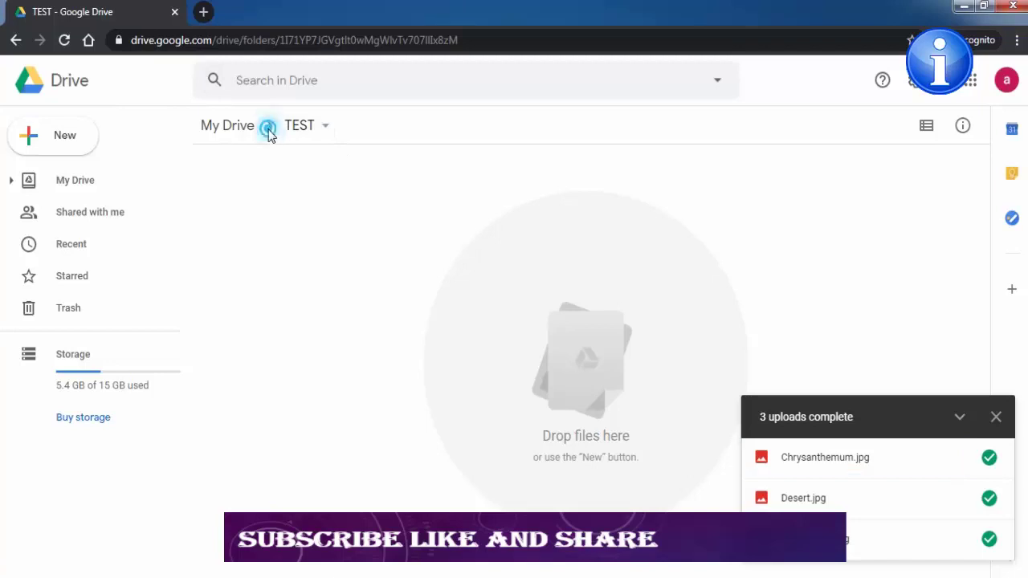
click(16, 40)
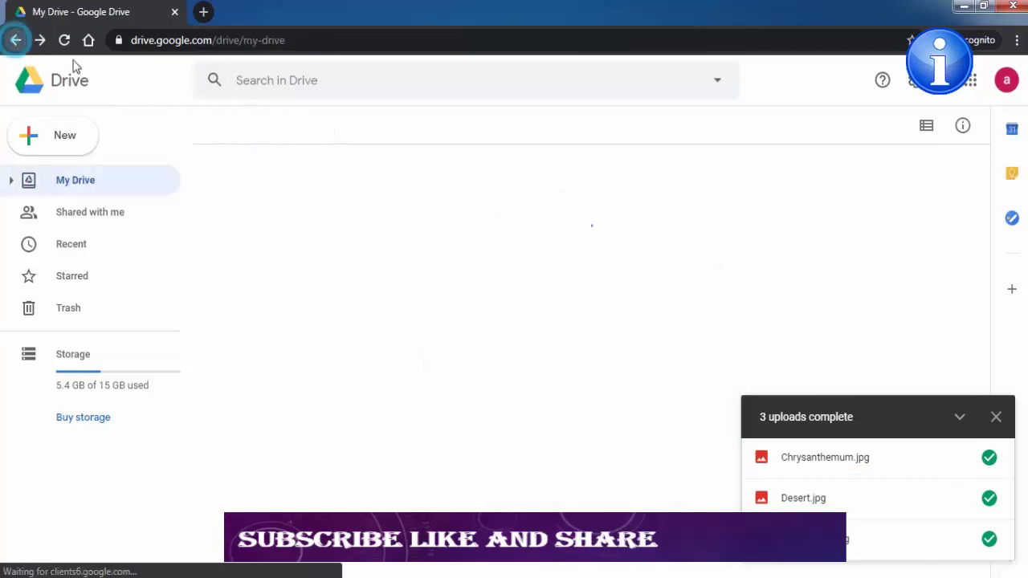
Upload the folder named "New folder" from the win (C:) drive to My Drive and approve uploading its files
click(265, 127)
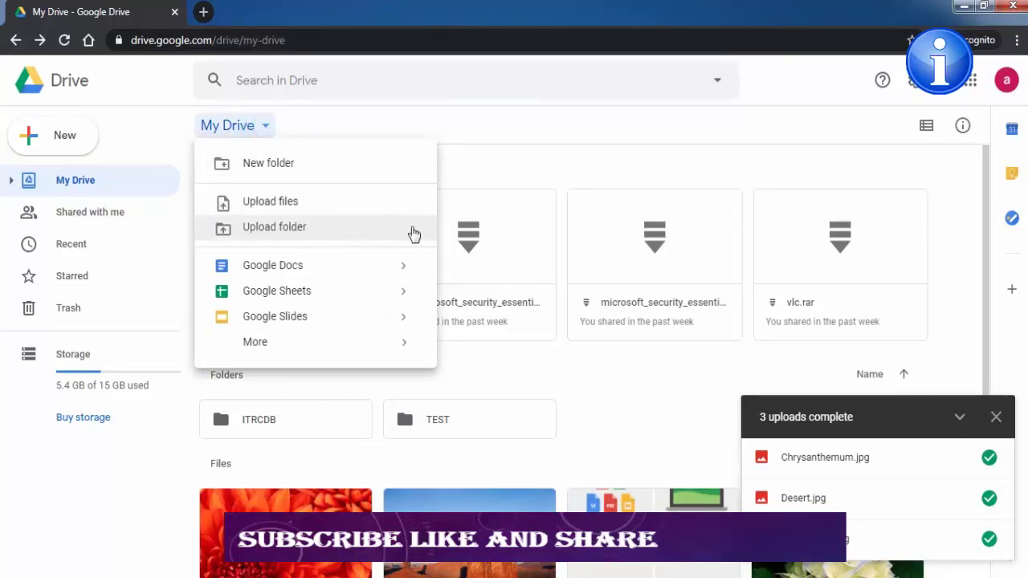
click(297, 232)
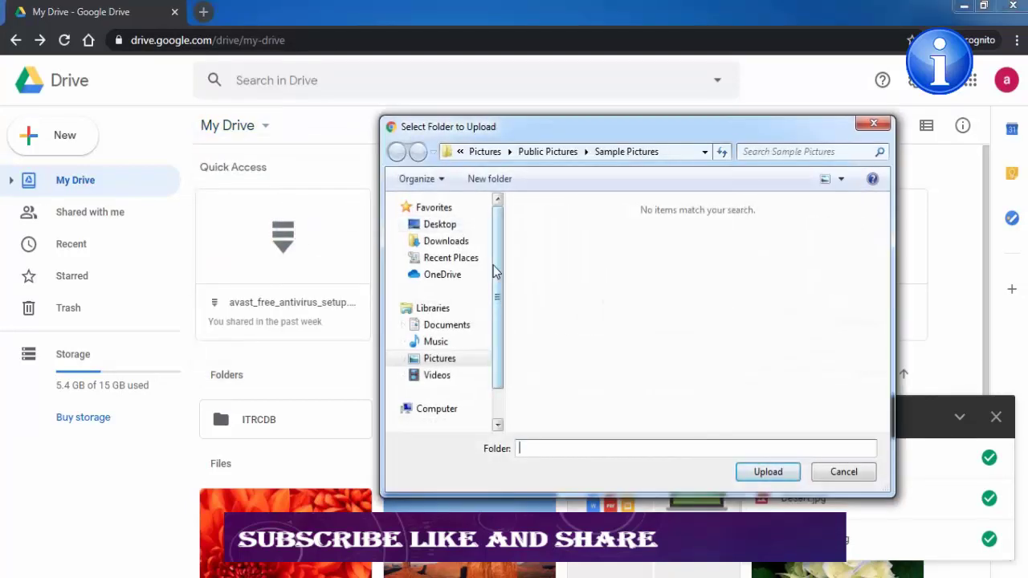
scroll(494, 270, down, 1)
scroll(490, 241, up, 1)
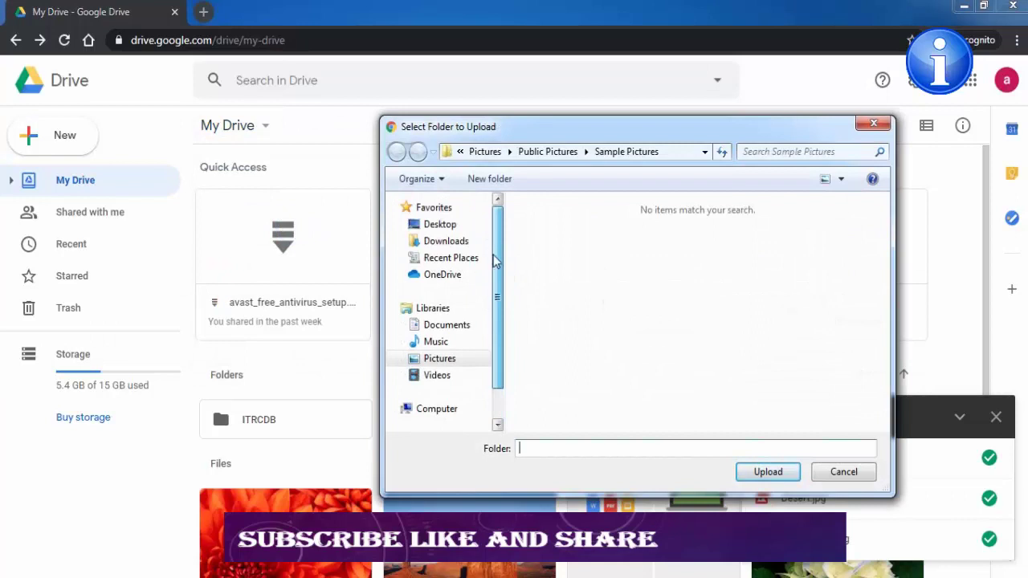
scroll(497, 322, down, 1)
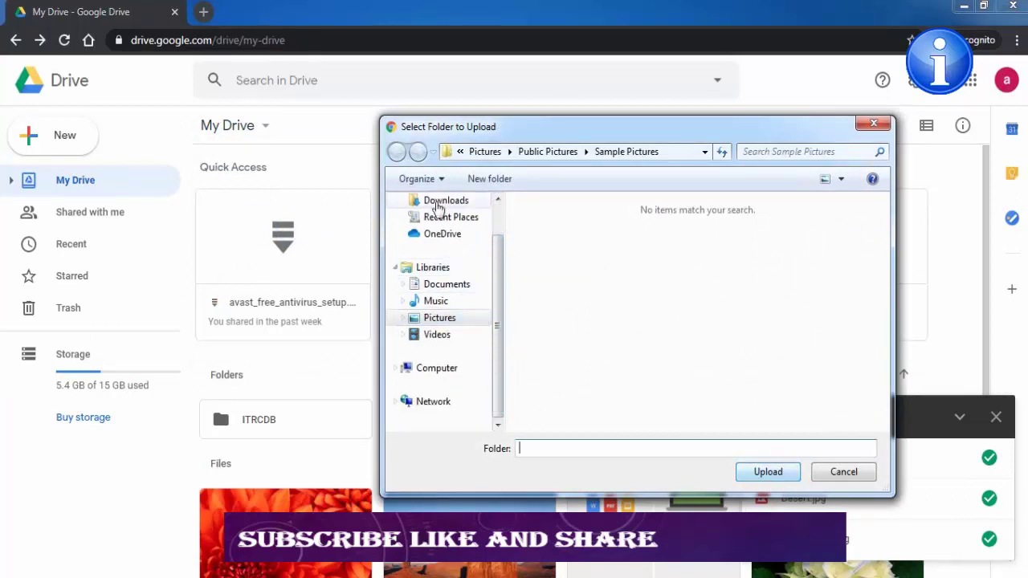
click(498, 315)
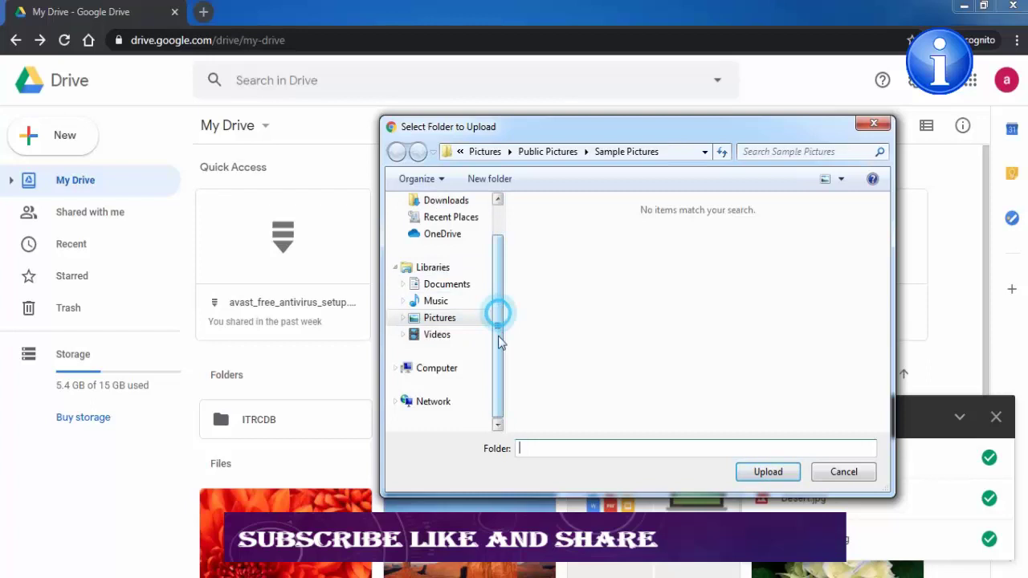
click(438, 367)
double_click(618, 256)
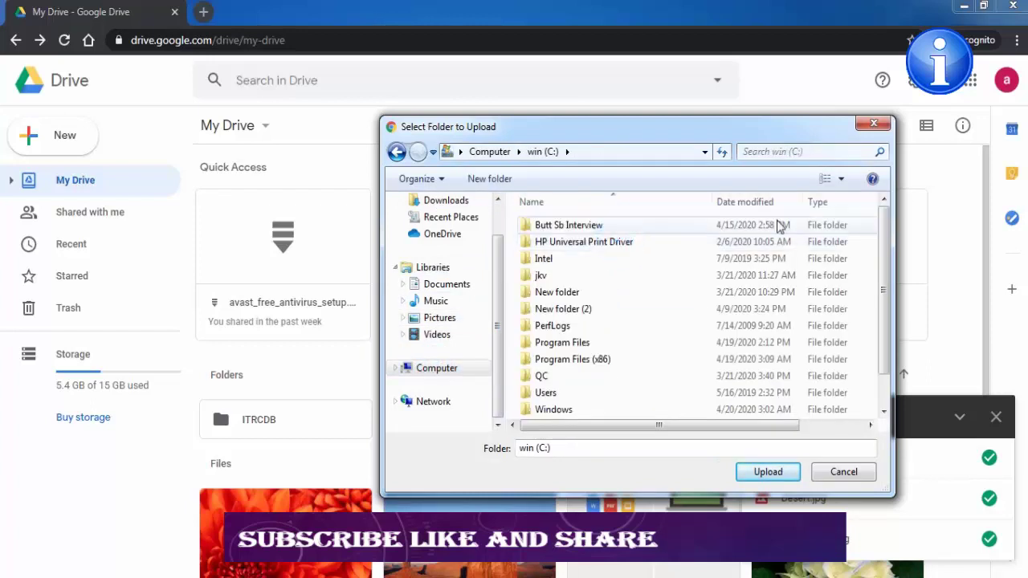
click(586, 294)
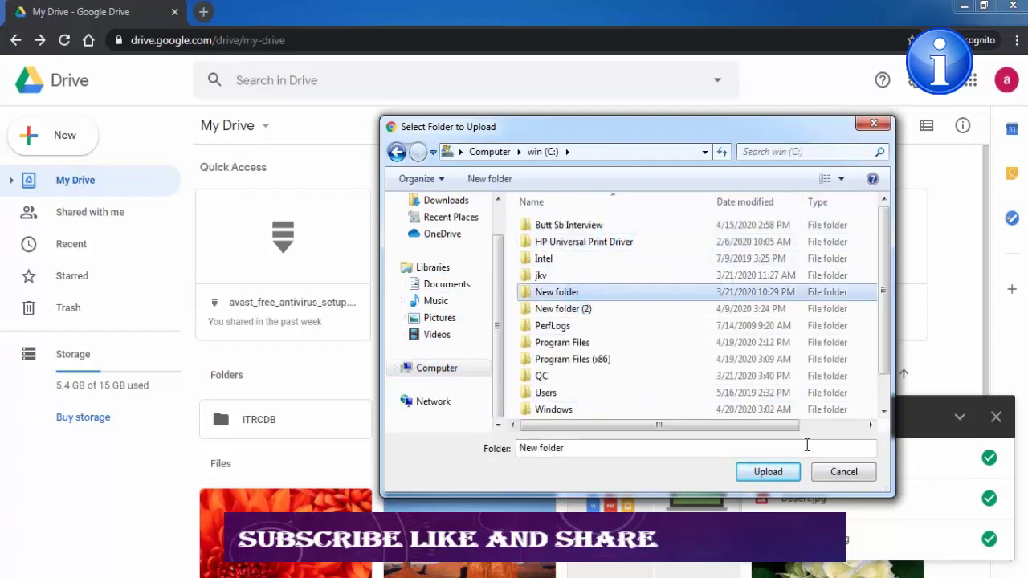
click(767, 473)
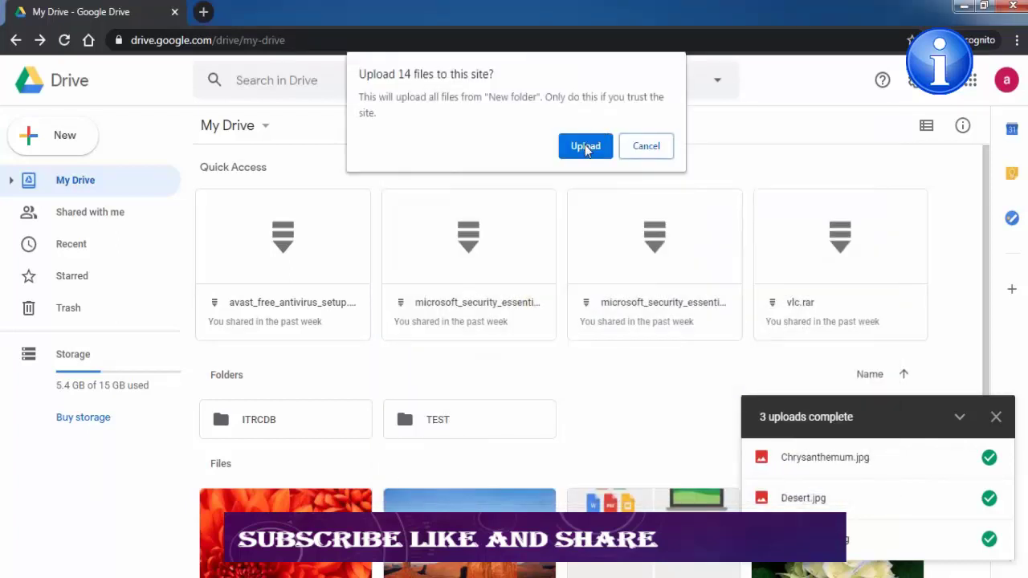
click(586, 148)
mouse_move(780, 429)
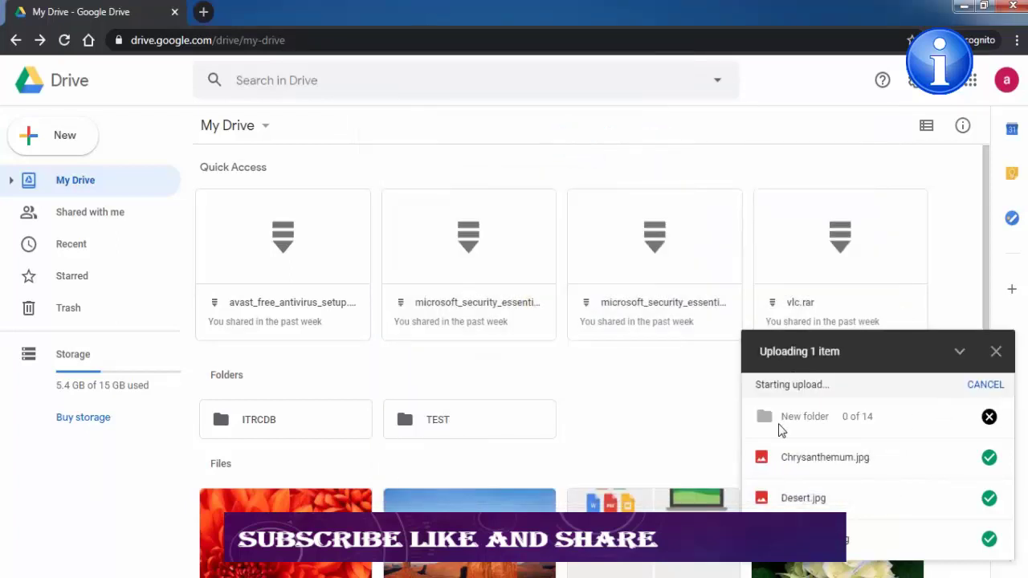
mouse_move(815, 499)
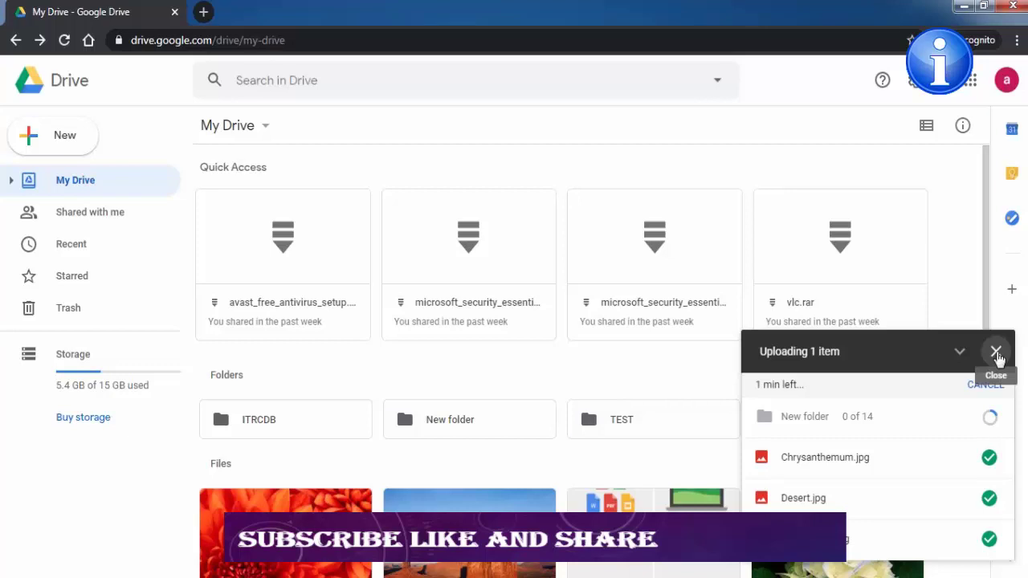
Cancel the ongoing upload of New folder and dismiss the upload status
click(996, 354)
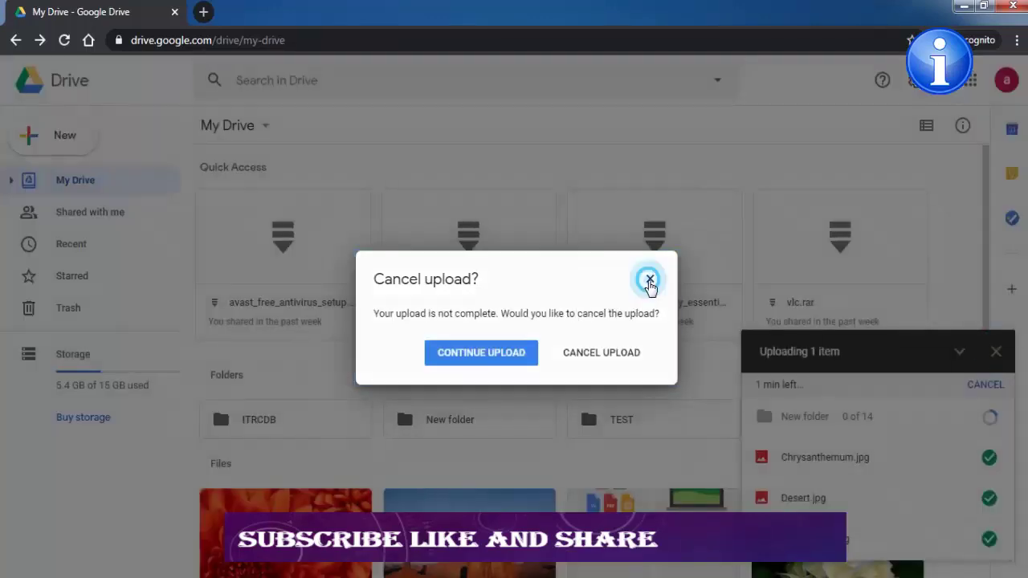
click(649, 278)
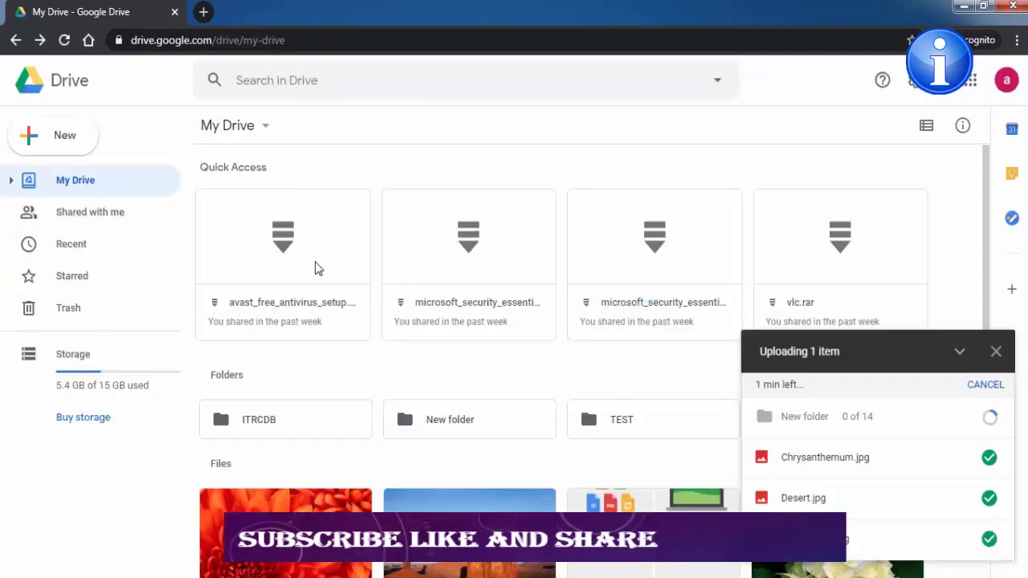
scroll(470, 359, down, 1)
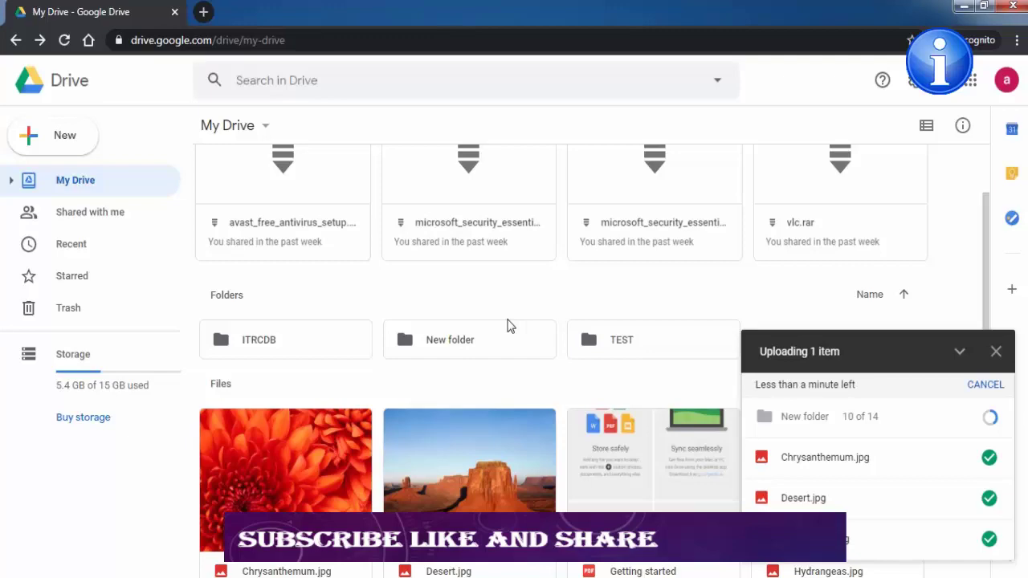
click(996, 354)
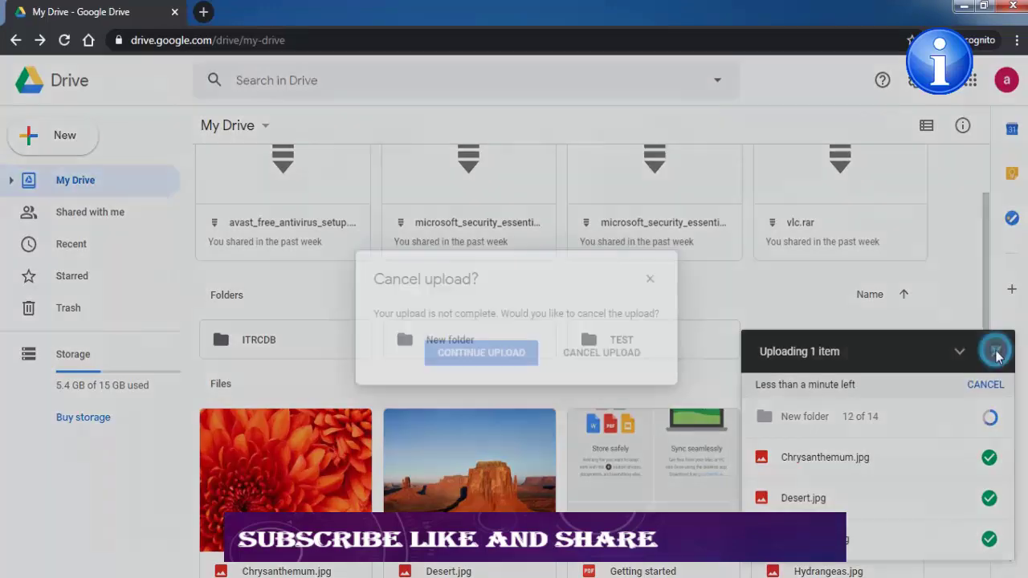
click(575, 360)
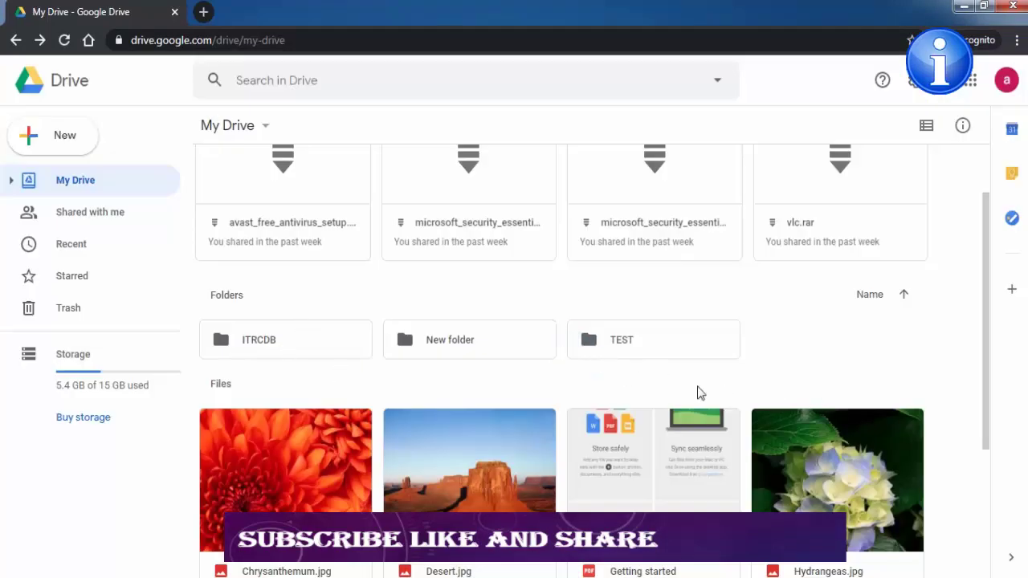
Try to create a shareable link for New folder in its sharing settings and close them
right_click(457, 343)
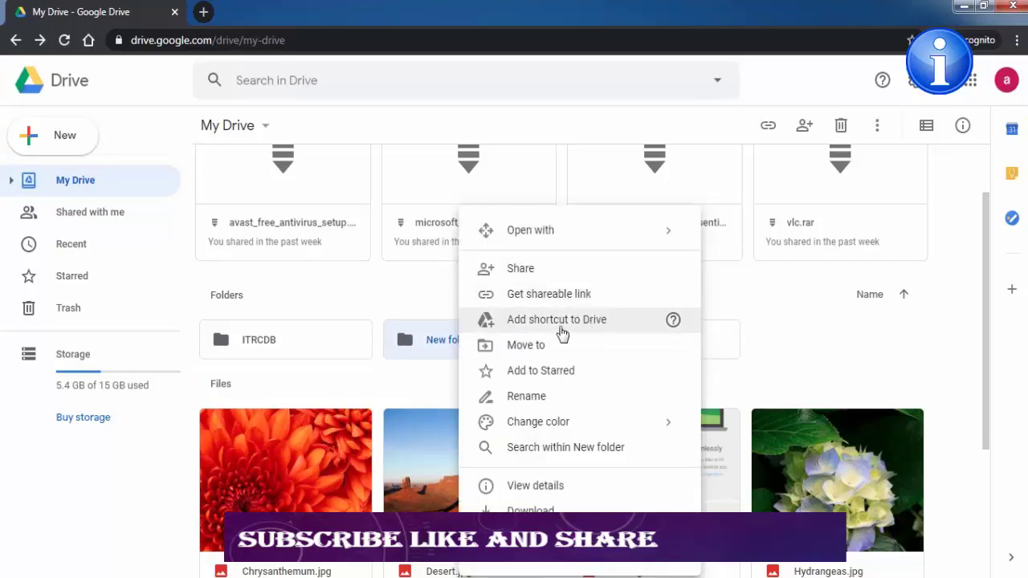
click(527, 270)
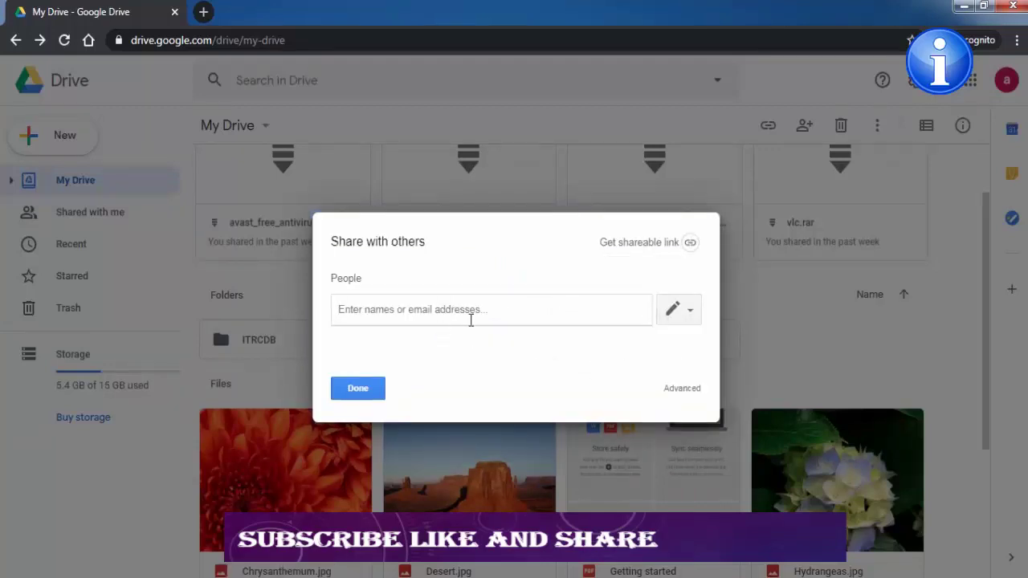
click(690, 244)
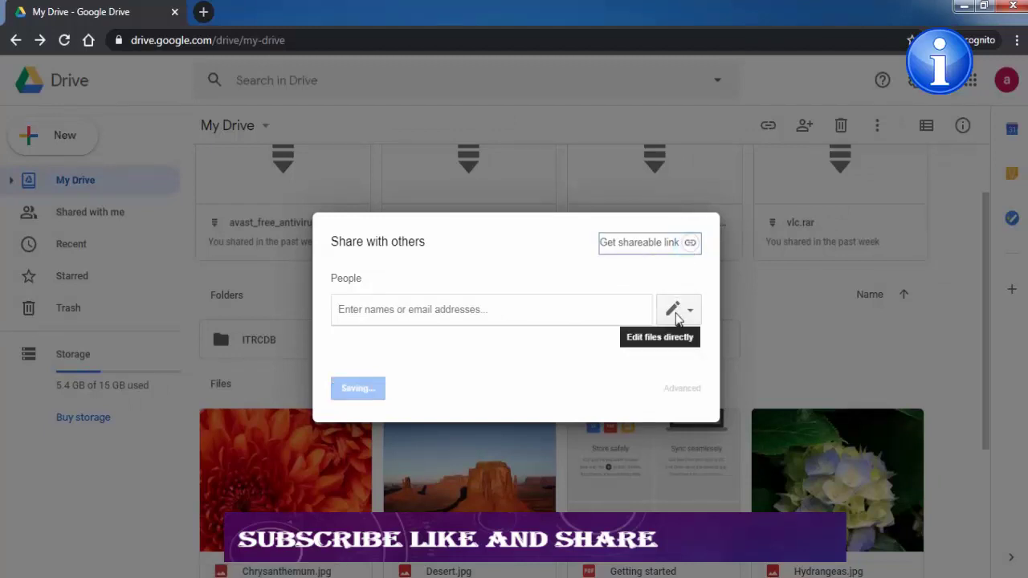
click(677, 313)
click(690, 244)
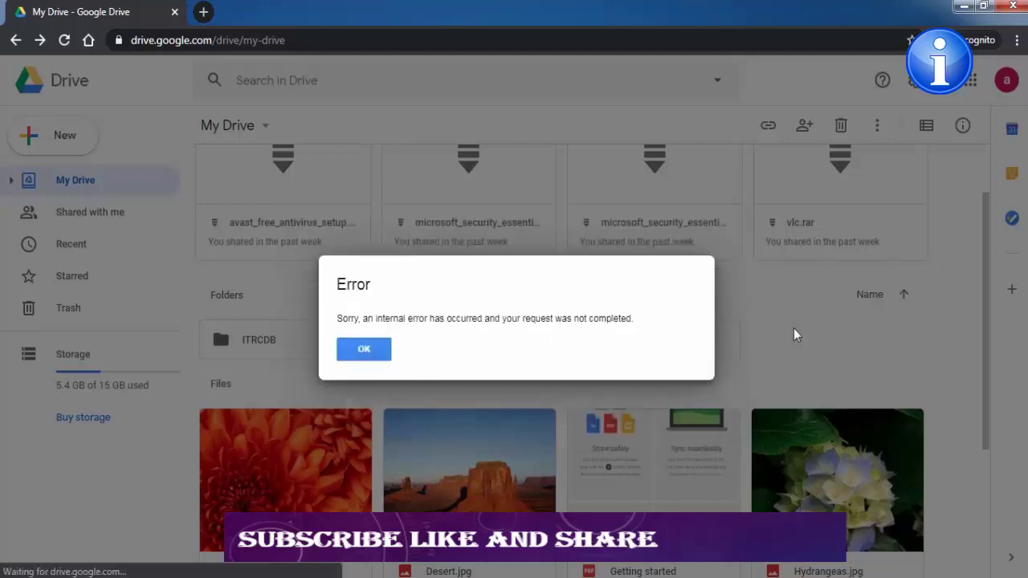
click(361, 348)
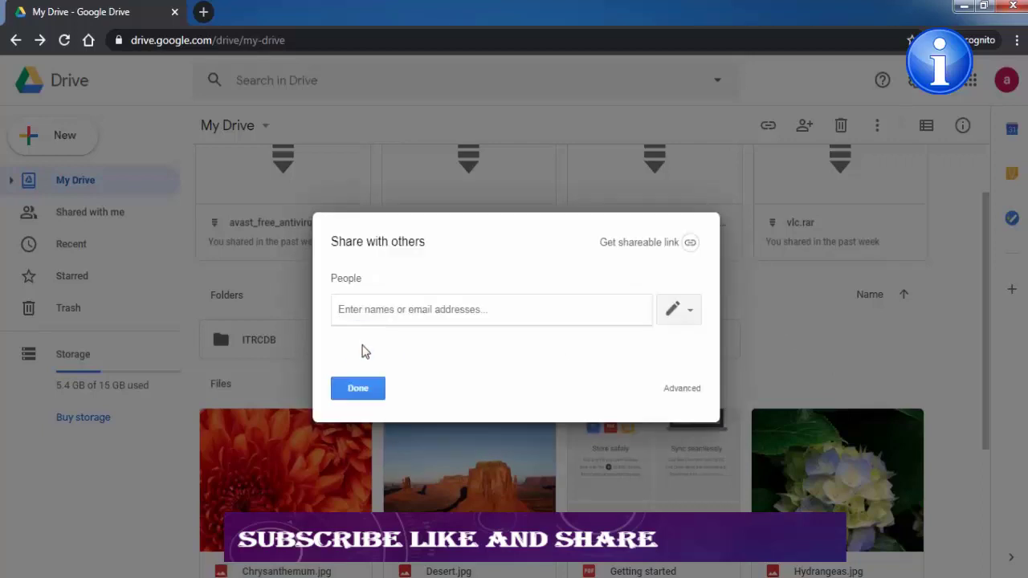
click(359, 388)
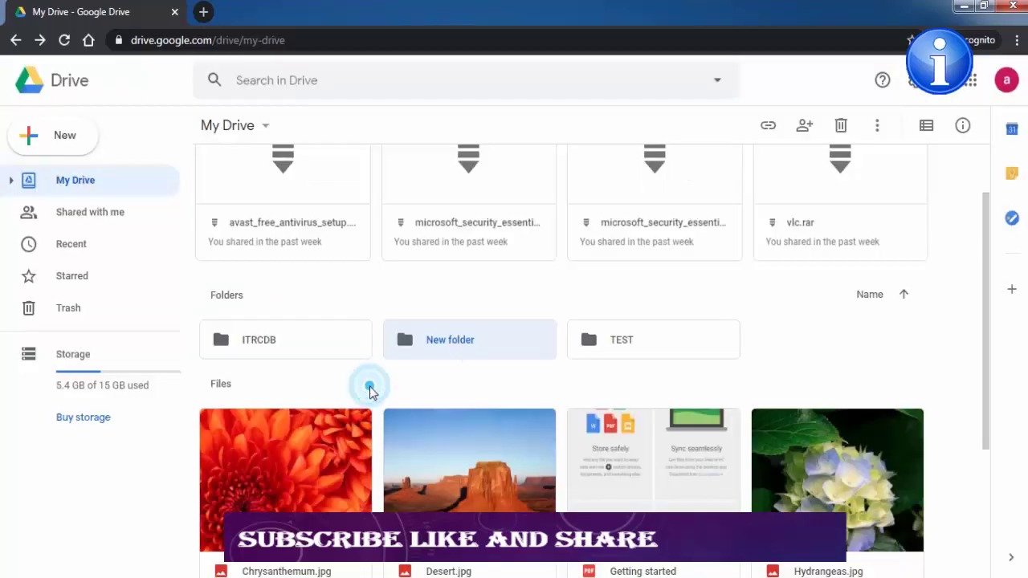
Turn on link sharing for the TEST folder, and copy its view-only link from the sharing settings
right_click(619, 339)
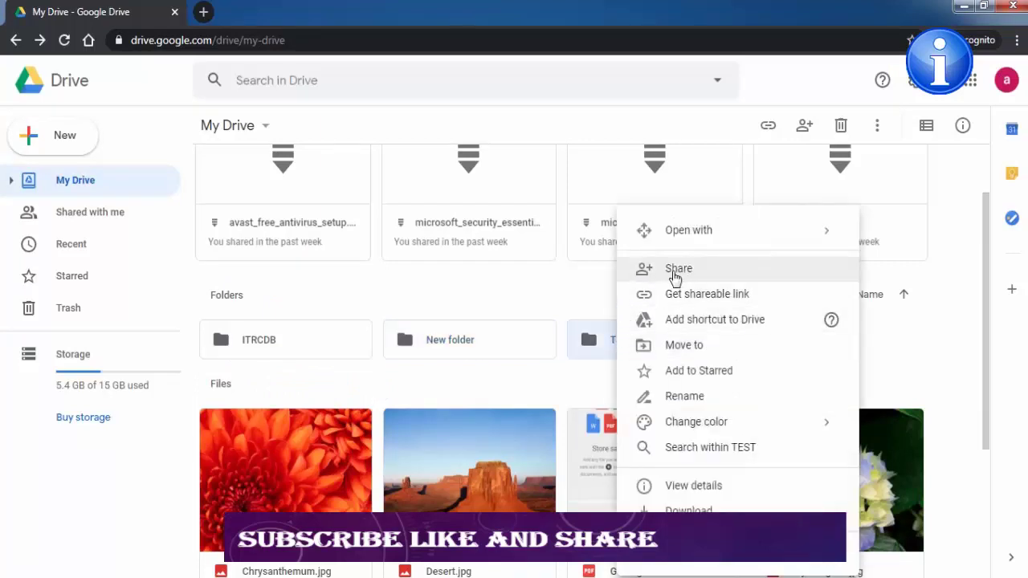
click(713, 296)
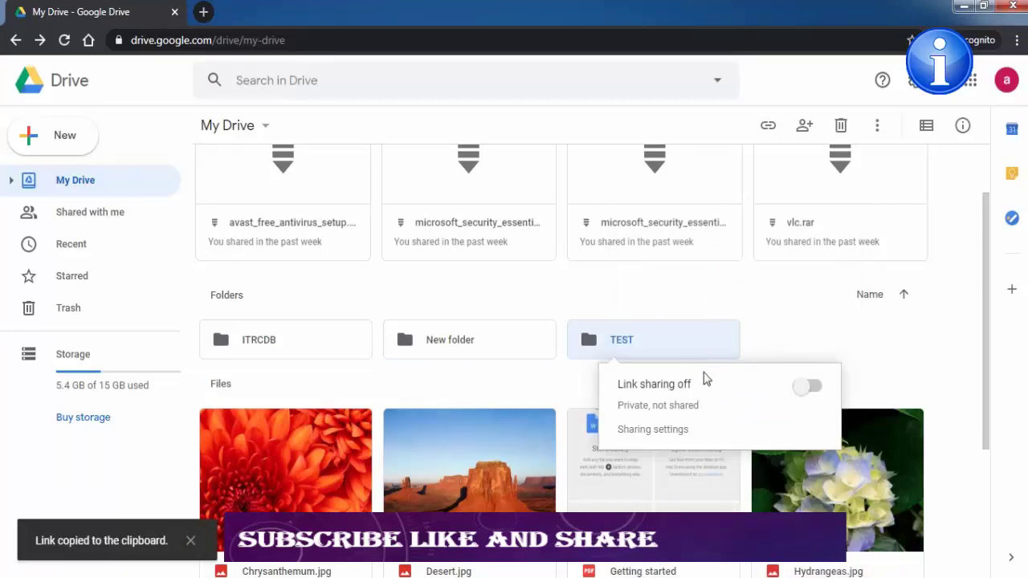
right_click(643, 340)
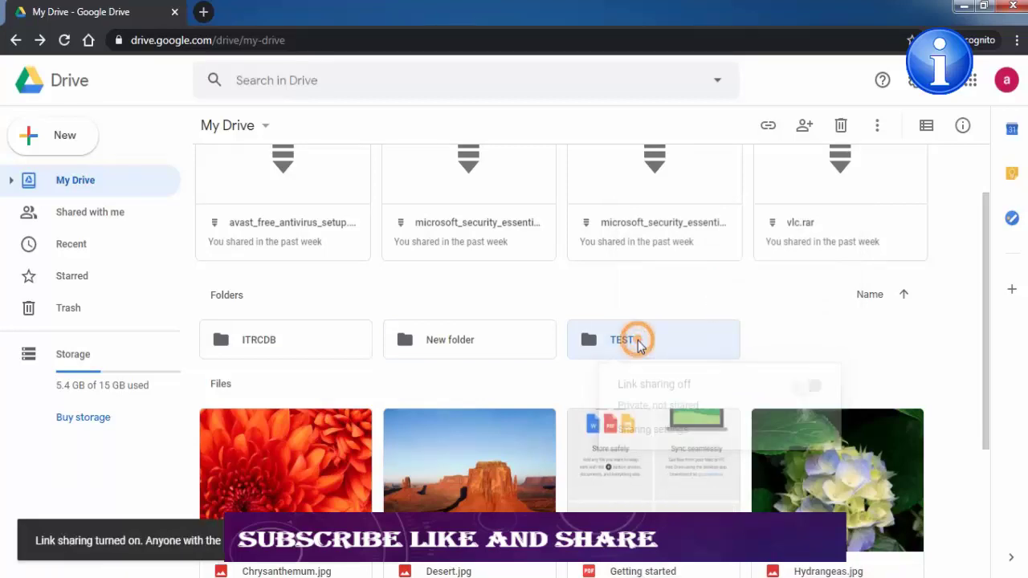
click(700, 271)
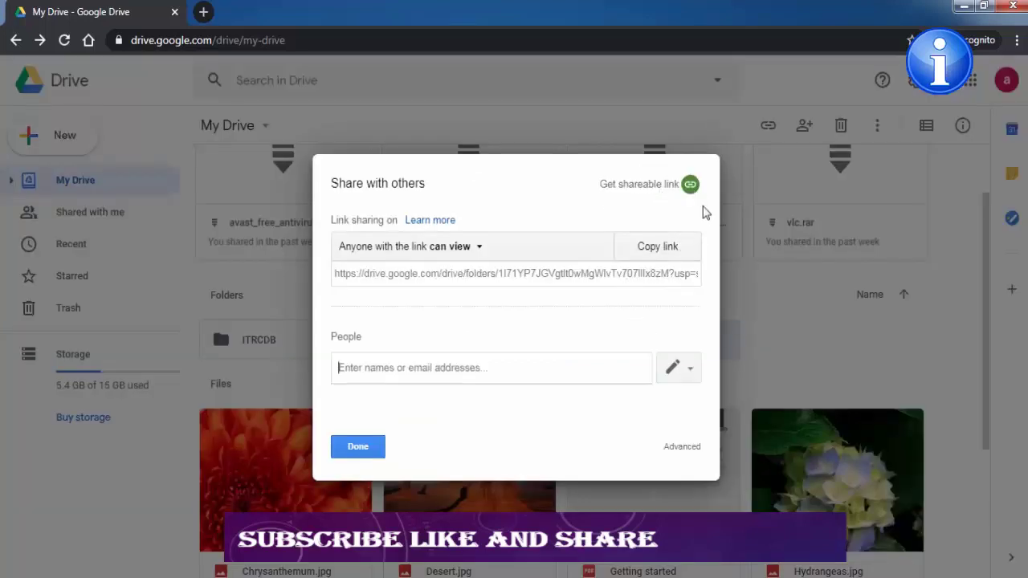
click(659, 251)
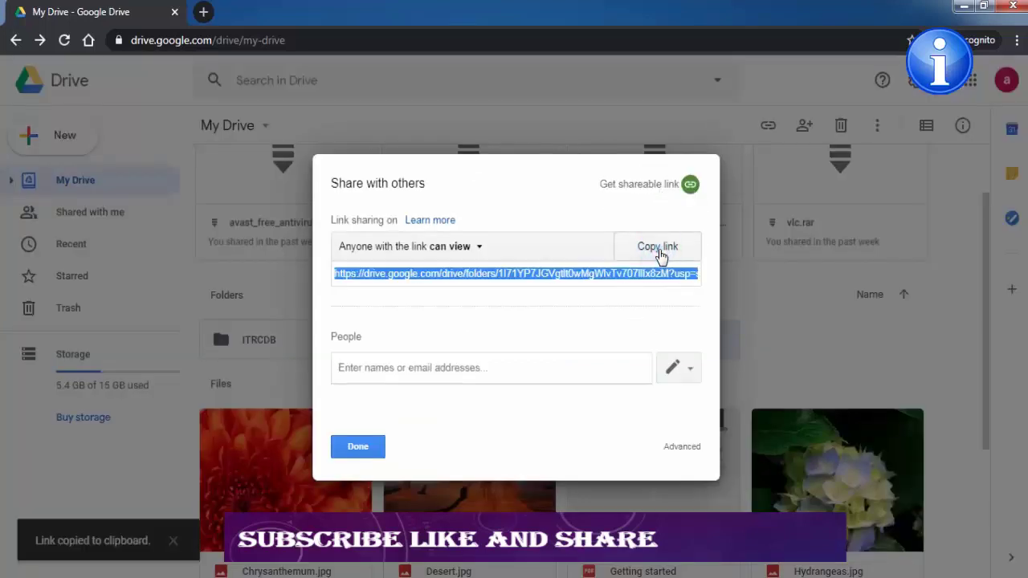
click(356, 446)
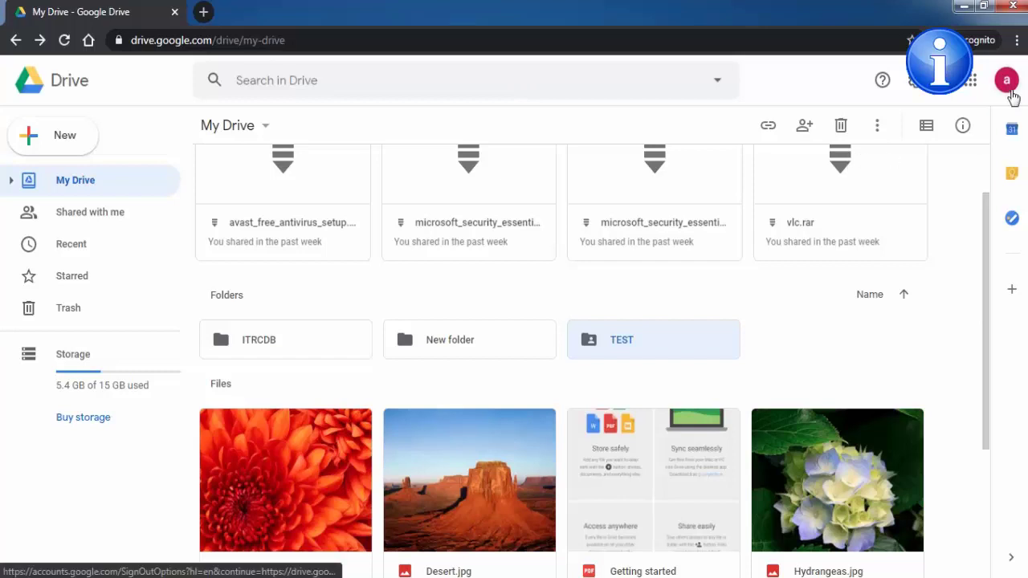
drag(990, 253, 975, 289)
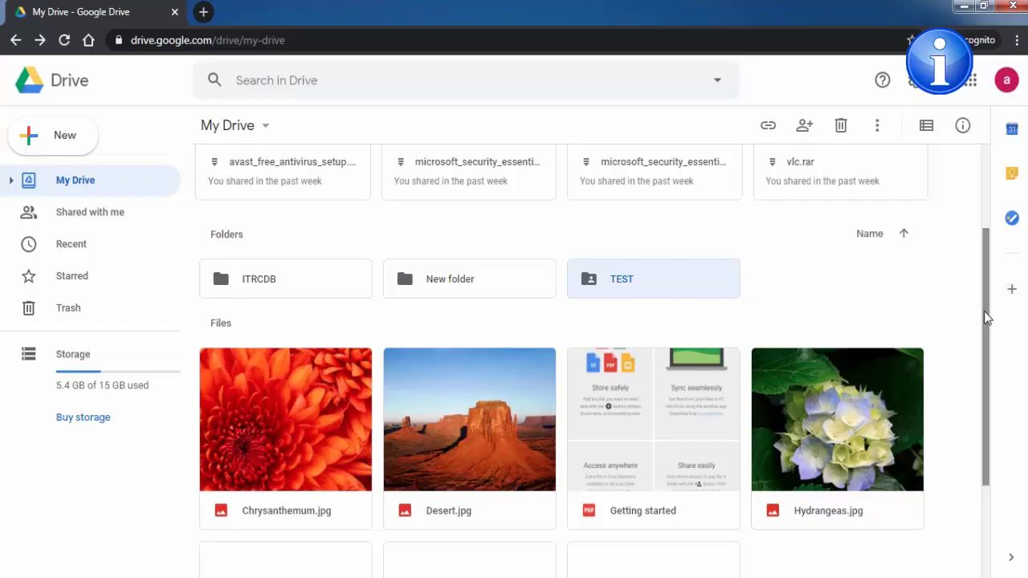
drag(984, 310, 963, 263)
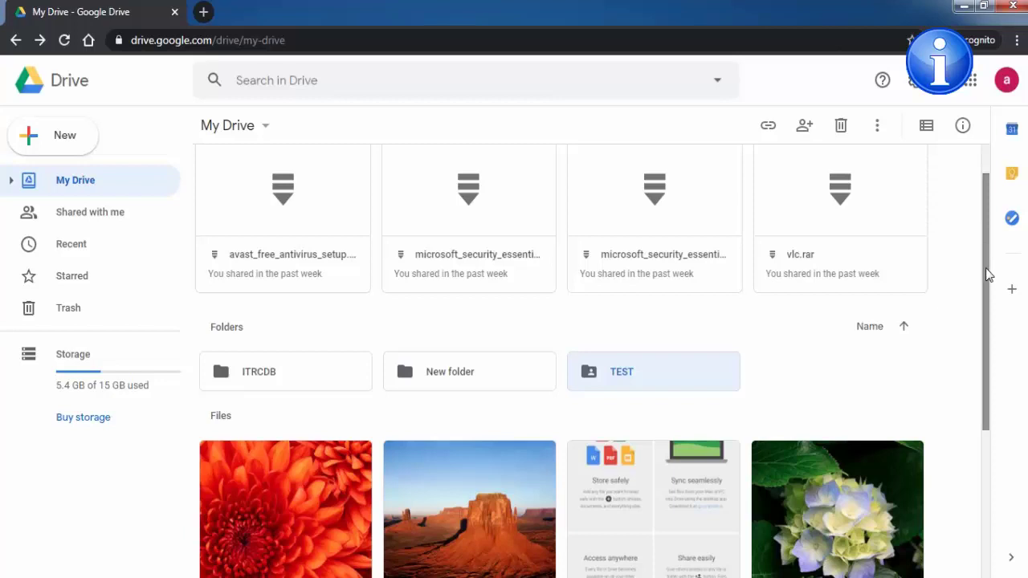
mouse_move(988, 277)
mouse_down()
mouse_move(989, 421)
mouse_move(977, 277)
mouse_move(982, 292)
mouse_up()
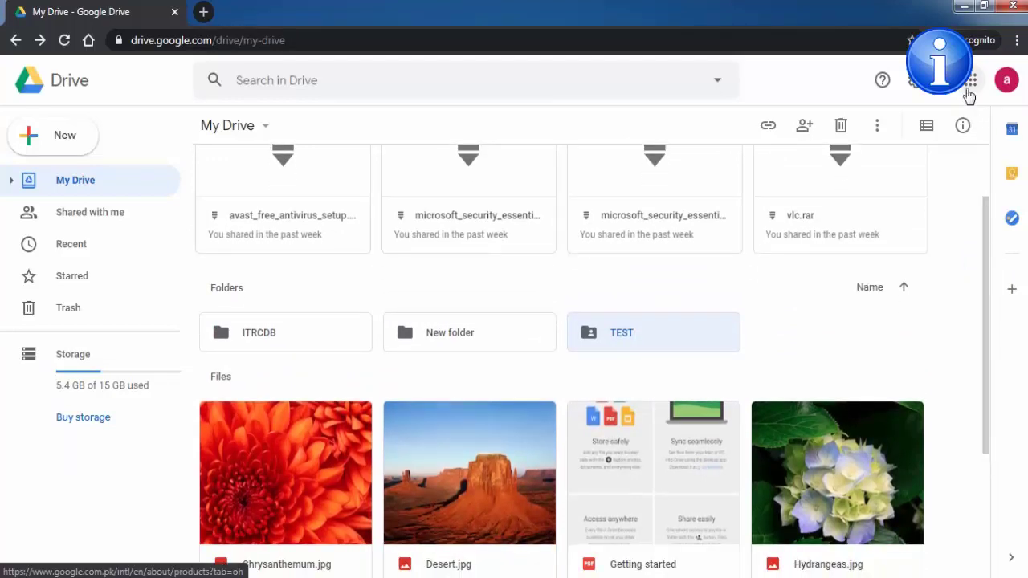